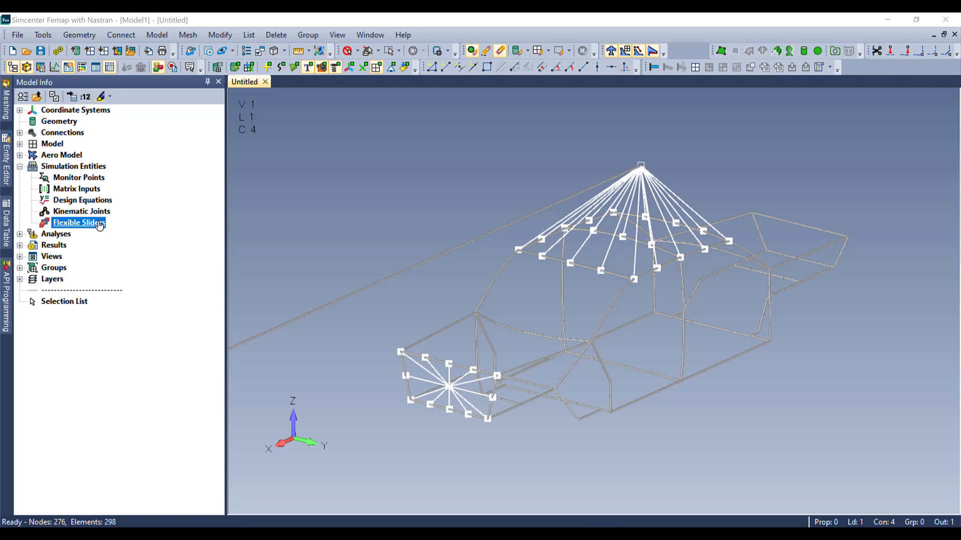
Step: Start a new Nastran flexible slider of type Prismatic with no driver load and no friction
{"action": "right_click", "coordinate": [100, 226]}
{"action": "left_click", "coordinate": [113, 229]}
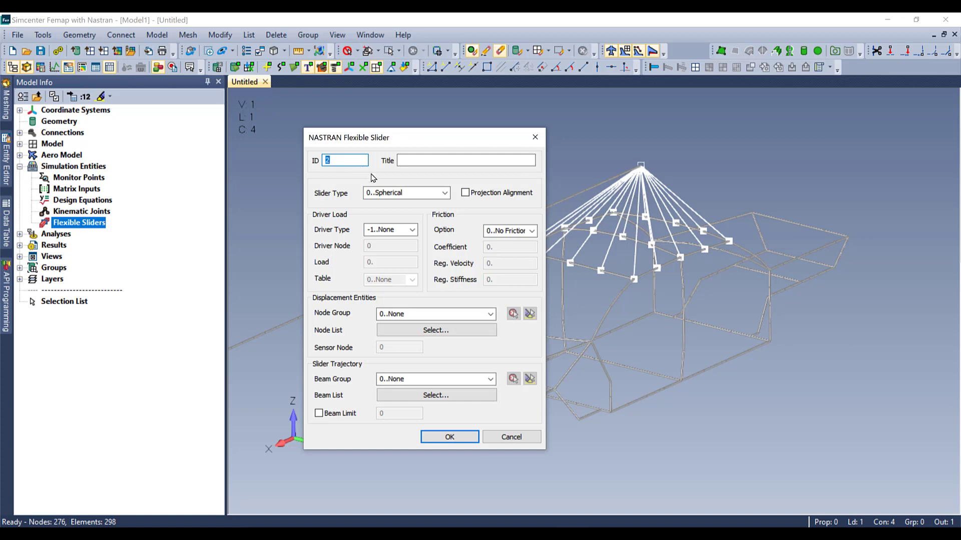
{"action": "left_click", "coordinate": [444, 193]}
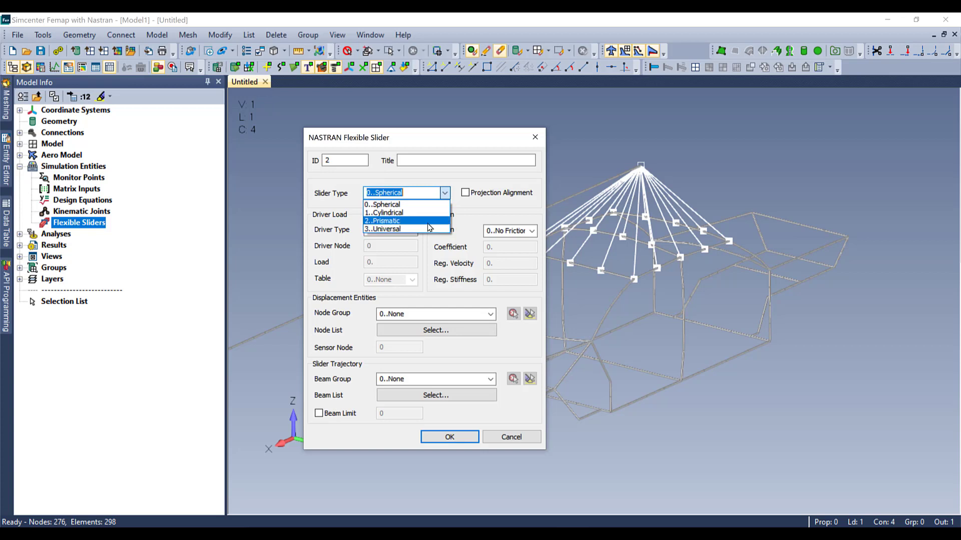
{"action": "left_click", "coordinate": [427, 222]}
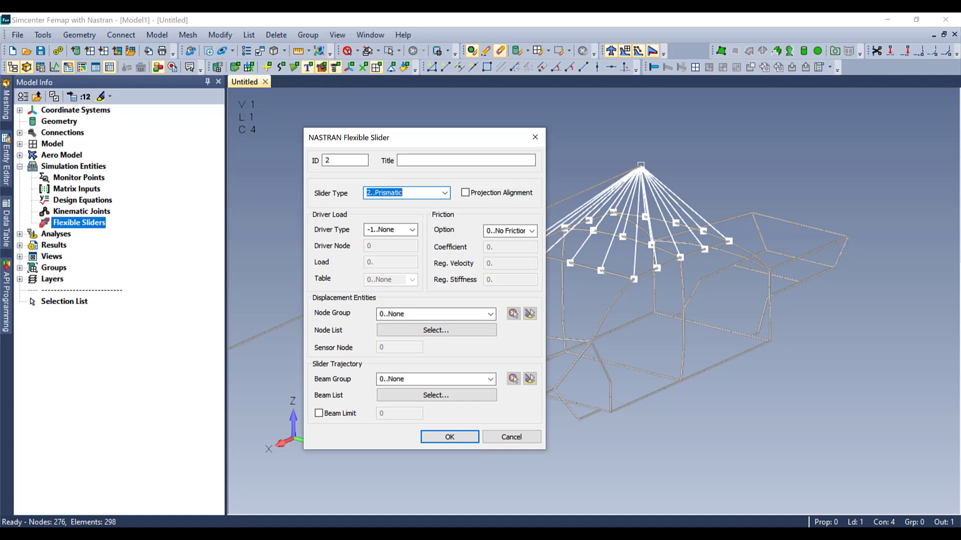
{"action": "left_click", "coordinate": [417, 232]}
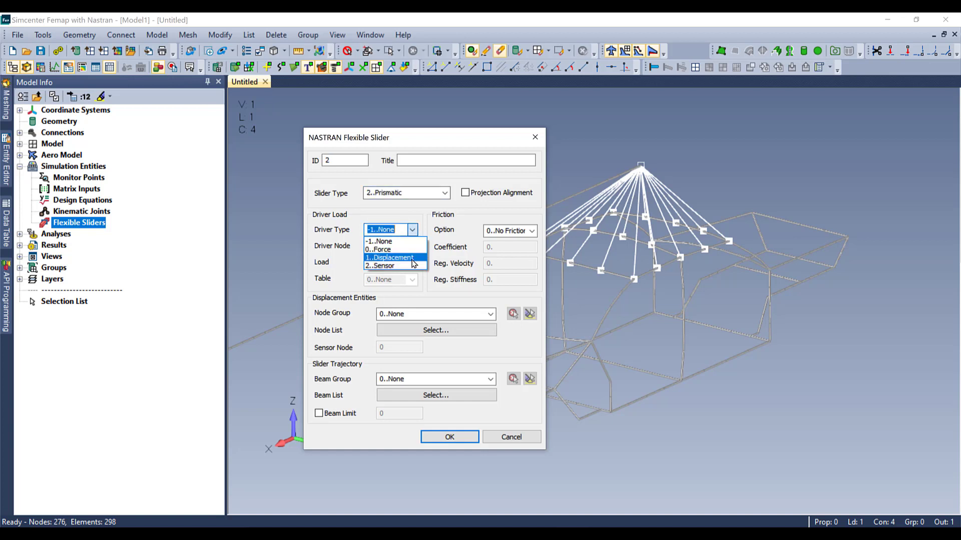
{"action": "left_click", "coordinate": [417, 229]}
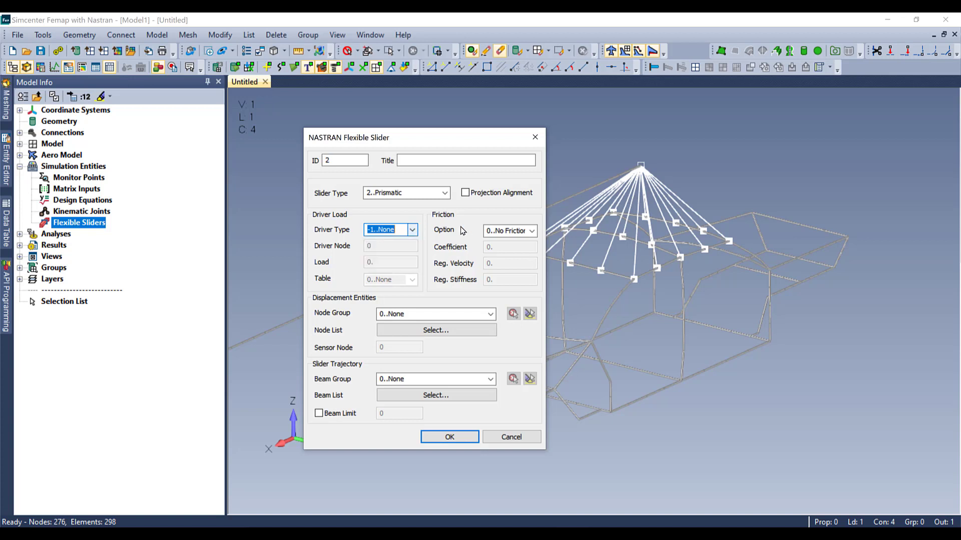
{"action": "left_click", "coordinate": [532, 232]}
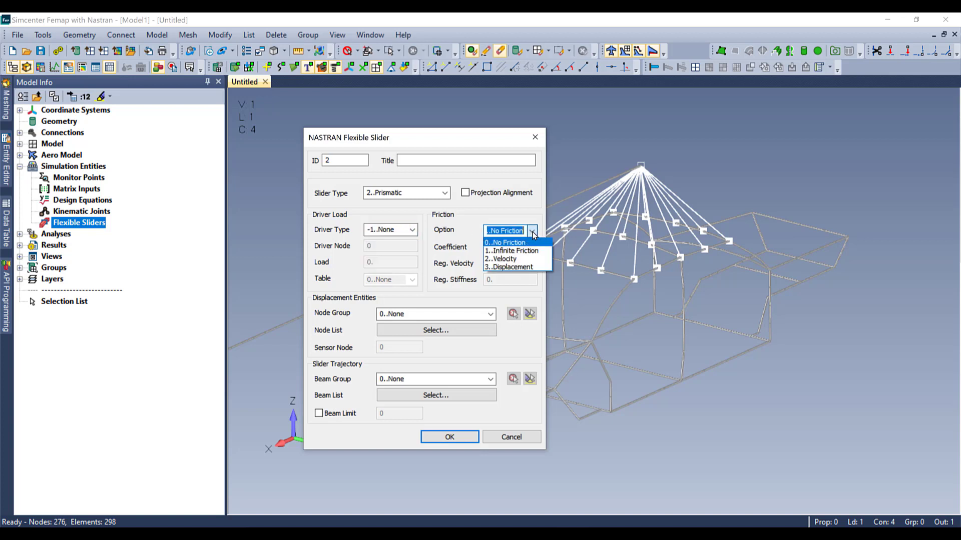
{"action": "left_click", "coordinate": [533, 233]}
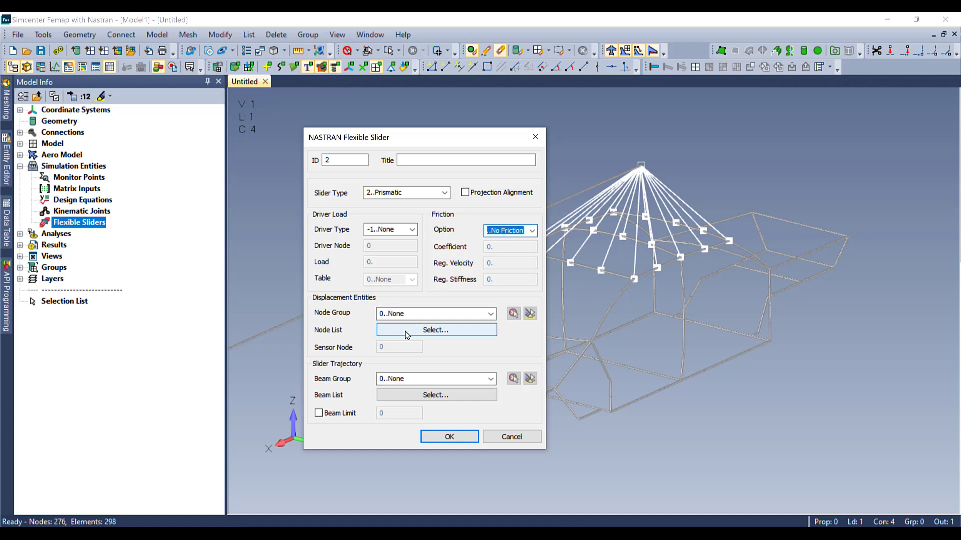
Step: Assign the apex node of the rigid spider above the cabin roof as the slider's displaced node
{"action": "left_click", "coordinate": [406, 333]}
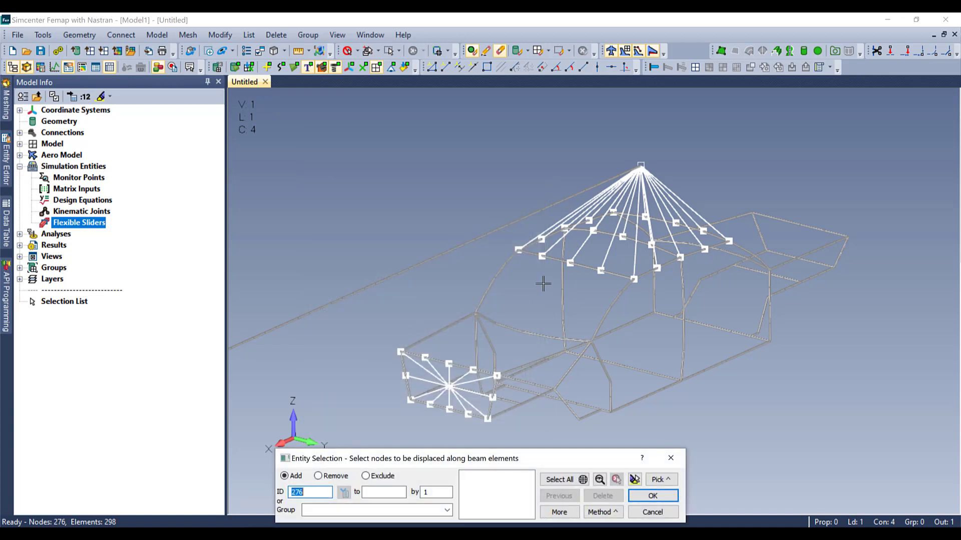
{"action": "left_click", "coordinate": [644, 165]}
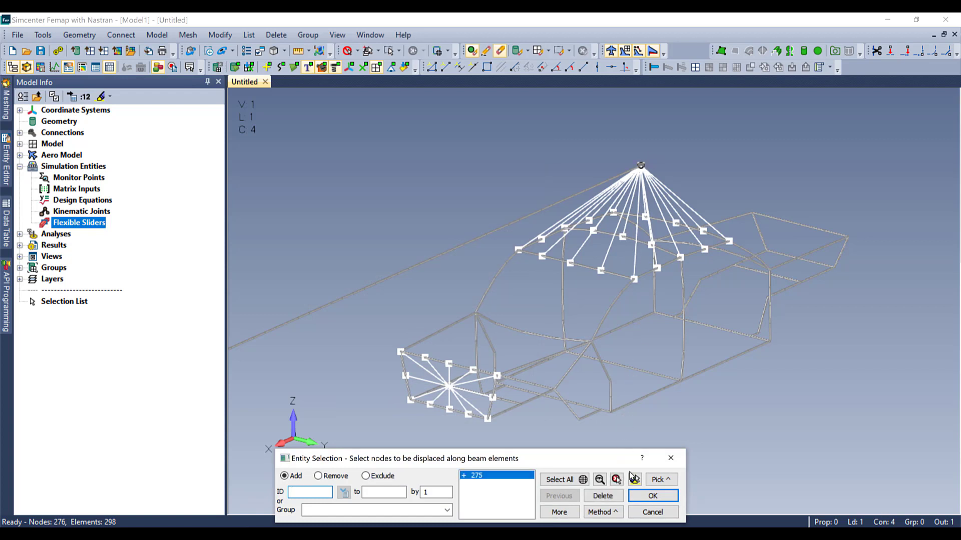
{"action": "left_click", "coordinate": [653, 500]}
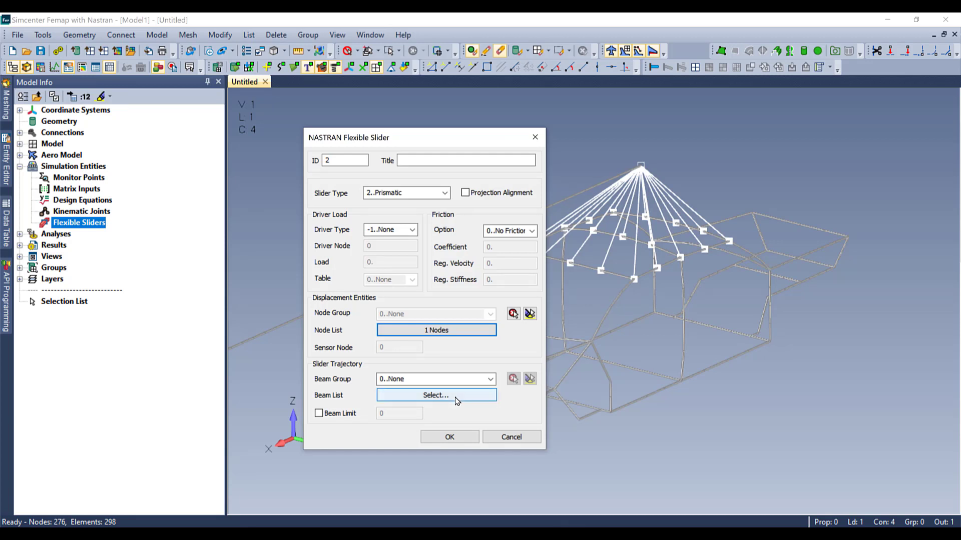
Step: Define the slider trajectory from one beam of the long cable plus all its connected elements, and save the slider
{"action": "left_click", "coordinate": [455, 397]}
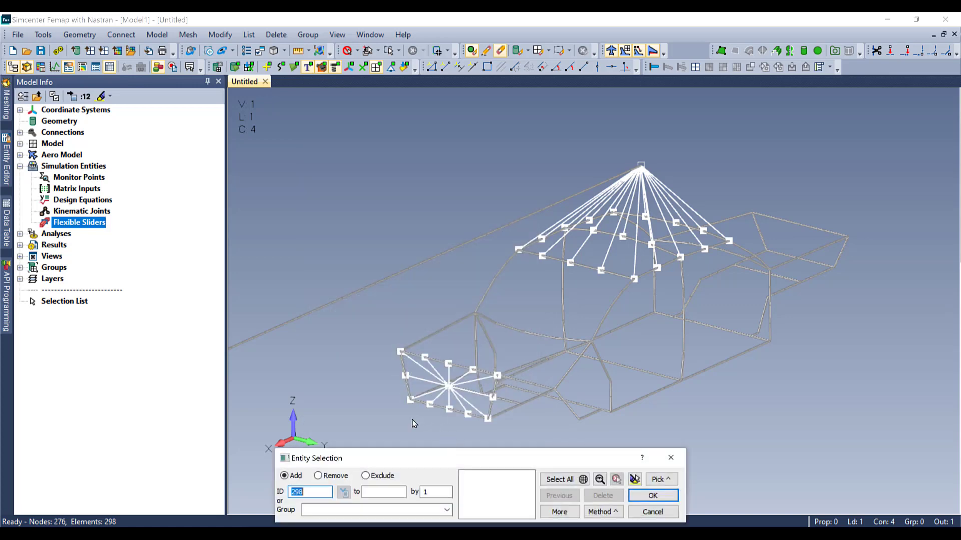
{"action": "scroll", "coordinate": [412, 419], "scroll_direction": "down", "scroll_amount": 2}
{"action": "middle_click_drag", "start_coordinate": [412, 420], "coordinate": [526, 418], "text": "ctrl"}
{"action": "left_click", "coordinate": [332, 381]}
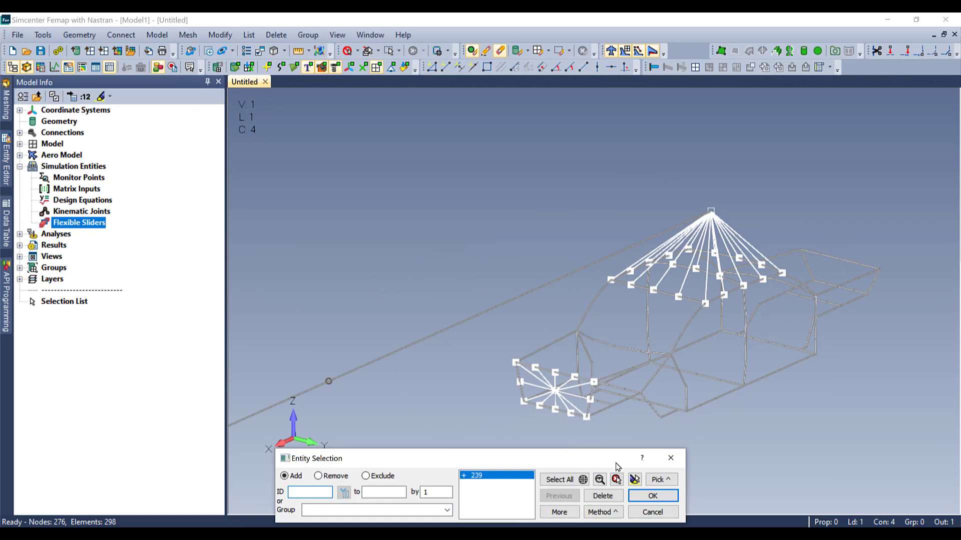
{"action": "left_click", "coordinate": [655, 480]}
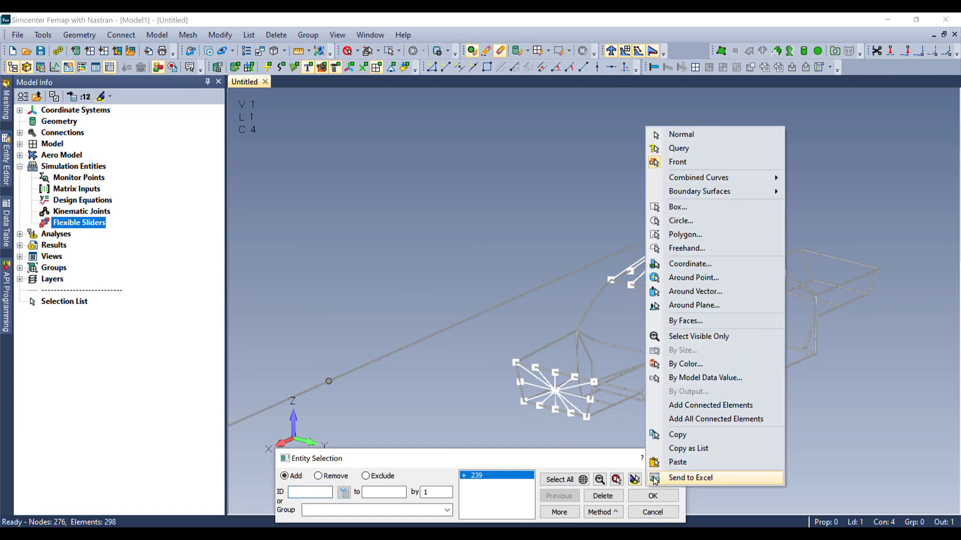
{"action": "left_click", "coordinate": [670, 420]}
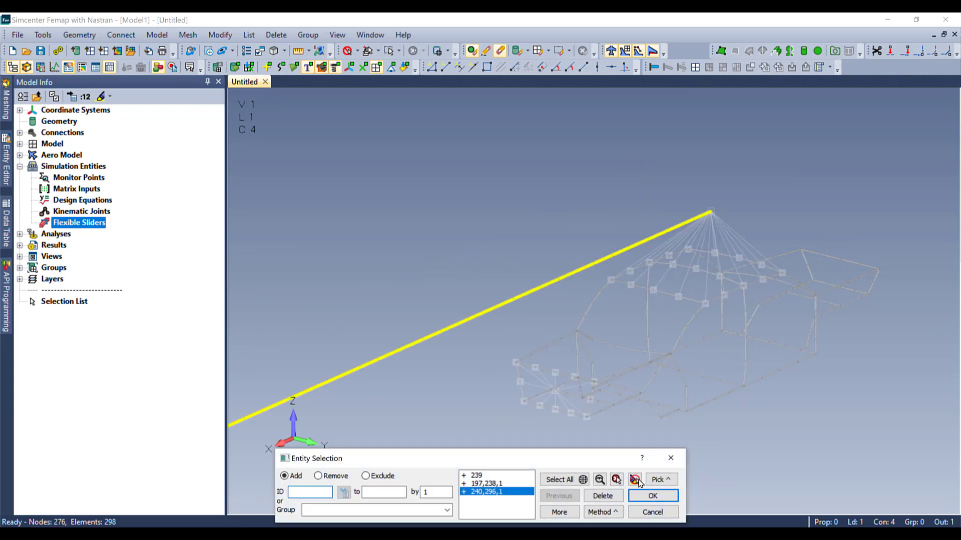
{"action": "scroll", "coordinate": [539, 283], "scroll_direction": "down", "scroll_amount": 5}
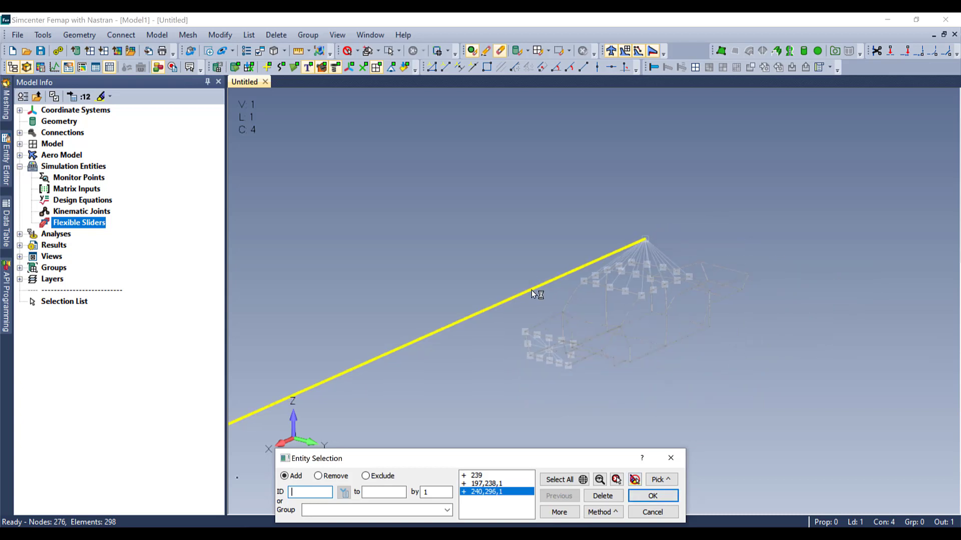
{"action": "left_click", "coordinate": [653, 496]}
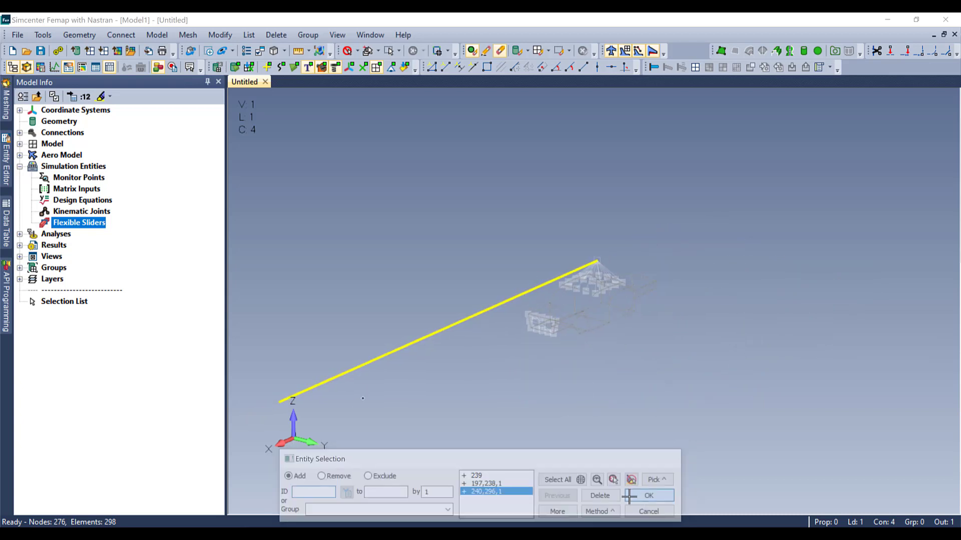
{"action": "left_click", "coordinate": [452, 435]}
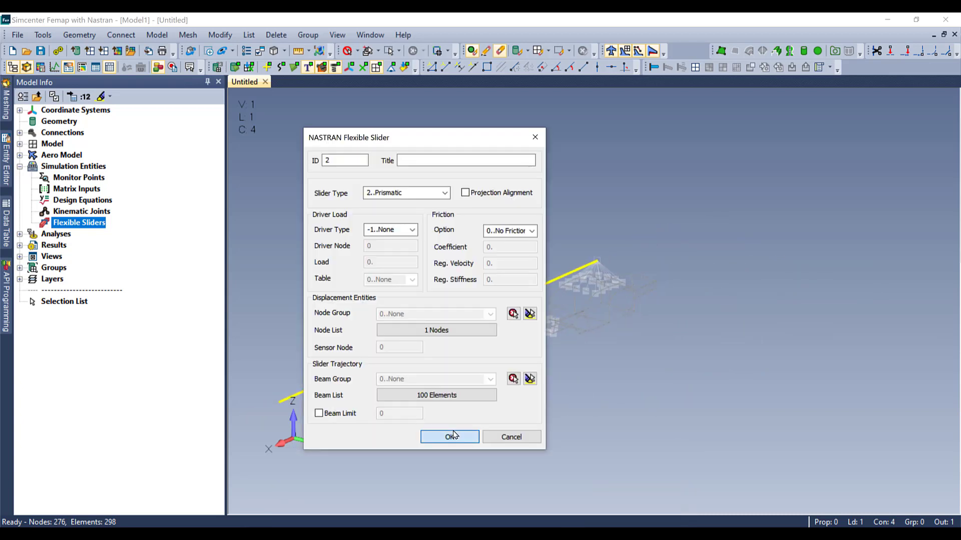
Step: Include the prismatic flexible slider in the options of analysis set beam_flexslider_s-402prif.dat and run the analysis
{"action": "scroll", "coordinate": [378, 411], "scroll_direction": "up", "scroll_amount": 1}
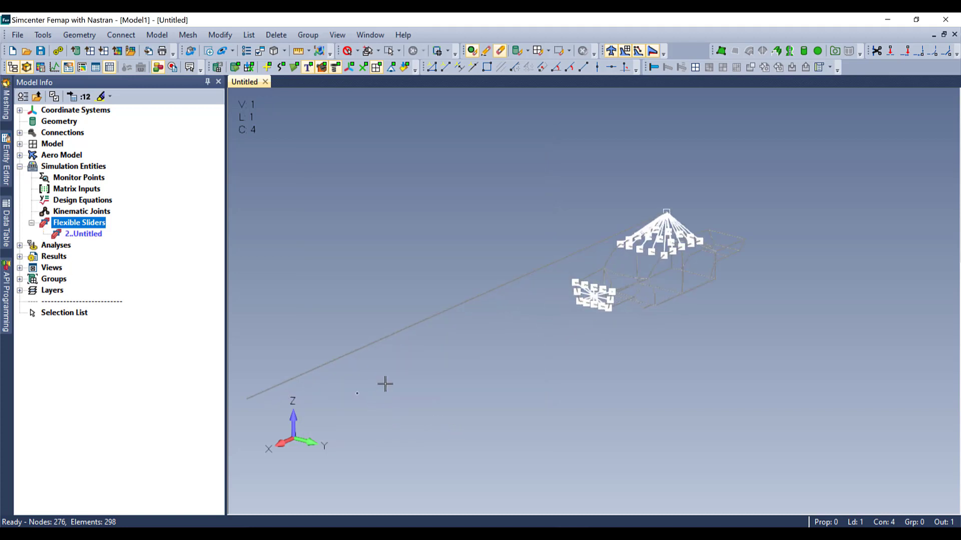
{"action": "left_click", "coordinate": [157, 35]}
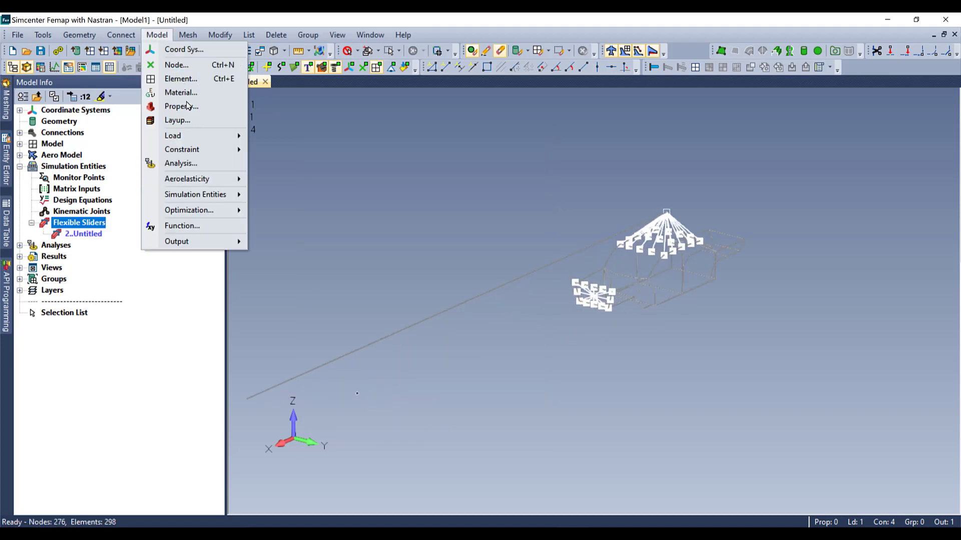
{"action": "left_click", "coordinate": [185, 163]}
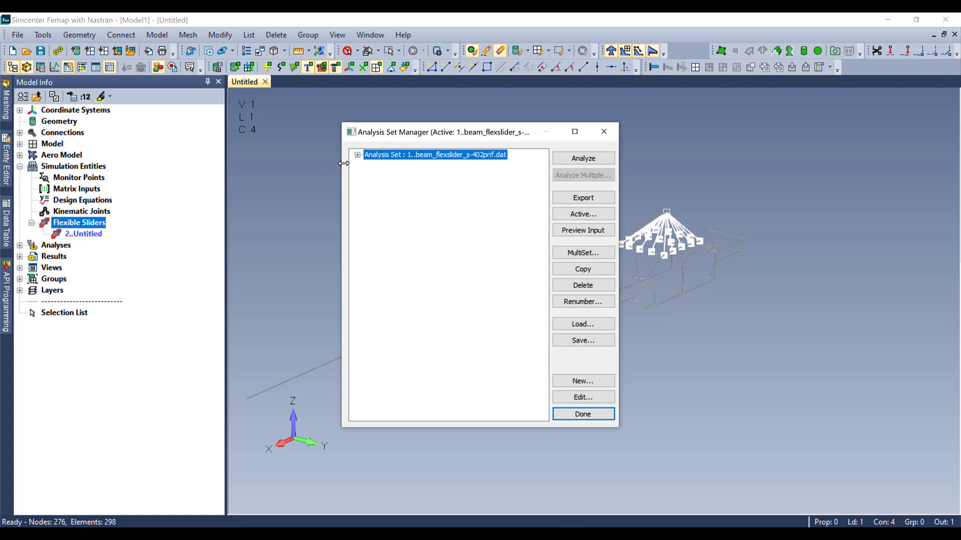
{"action": "left_click", "coordinate": [358, 155]}
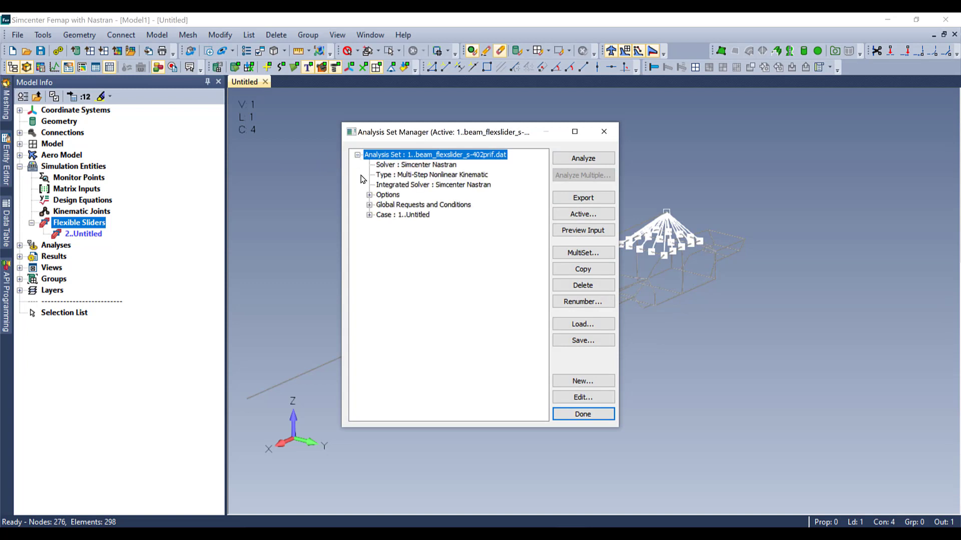
{"action": "left_click", "coordinate": [370, 195]}
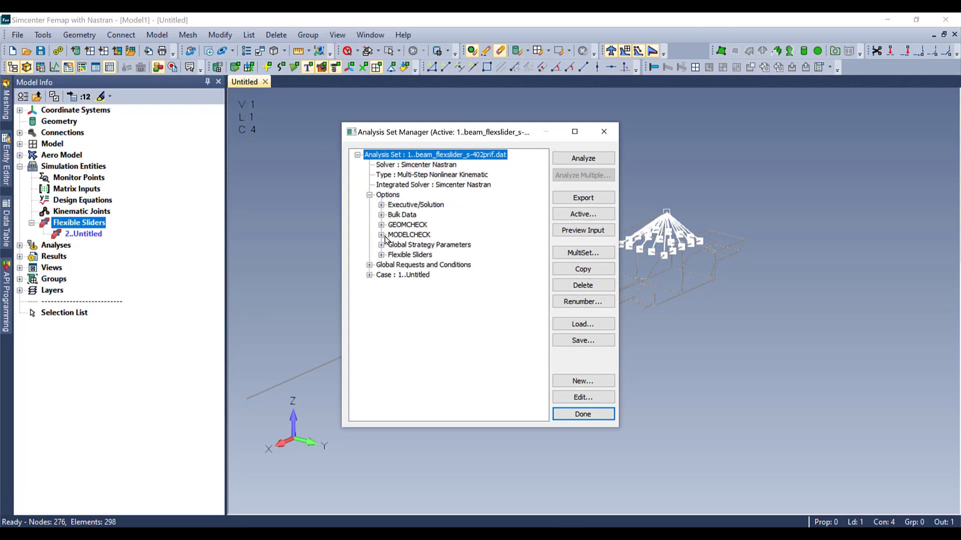
{"action": "left_click", "coordinate": [381, 255]}
{"action": "double_click", "coordinate": [406, 265]}
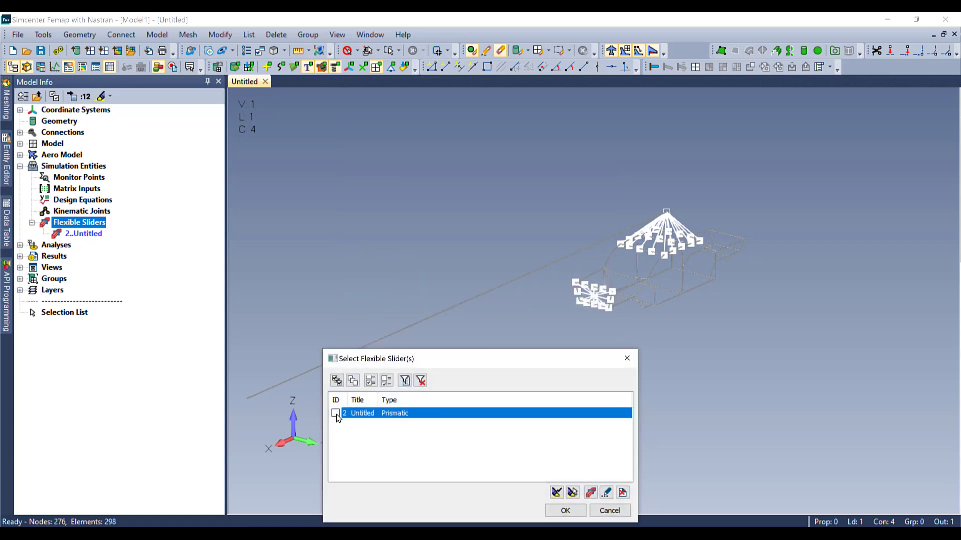
{"action": "left_click", "coordinate": [564, 511]}
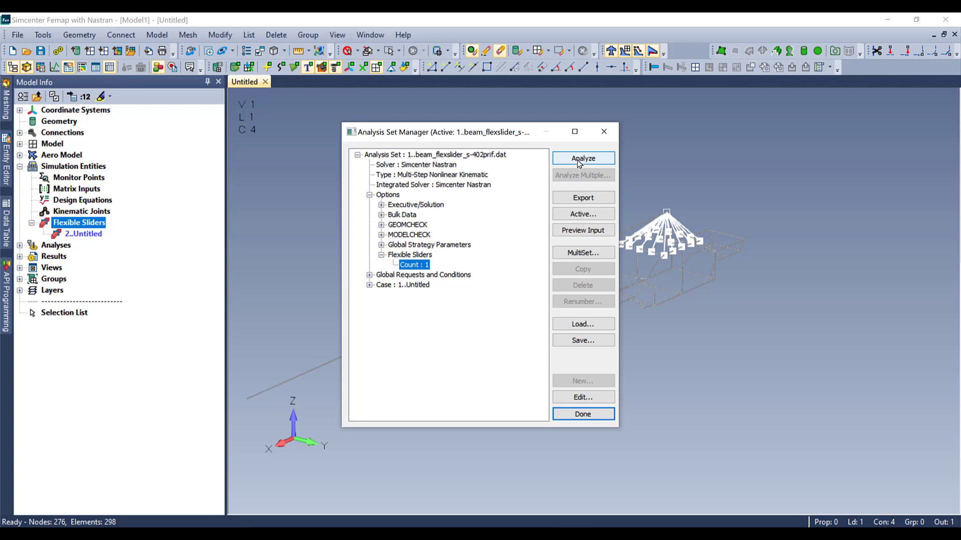
{"action": "left_click", "coordinate": [577, 160]}
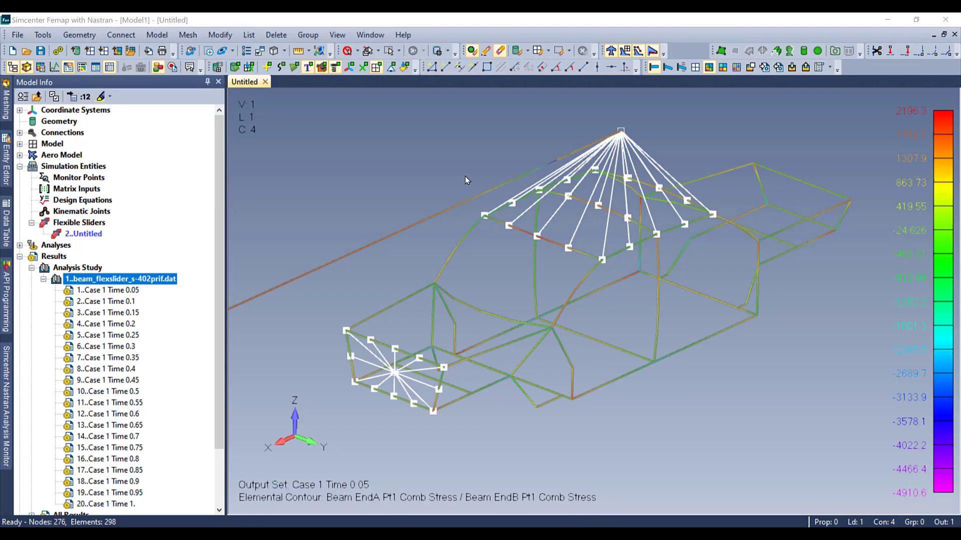
Step: Animate the beam_flexslider_s-402prif.dat analysis study in an XZ side view to examine the cabin's travel along the cable
{"action": "left_click", "coordinate": [313, 433]}
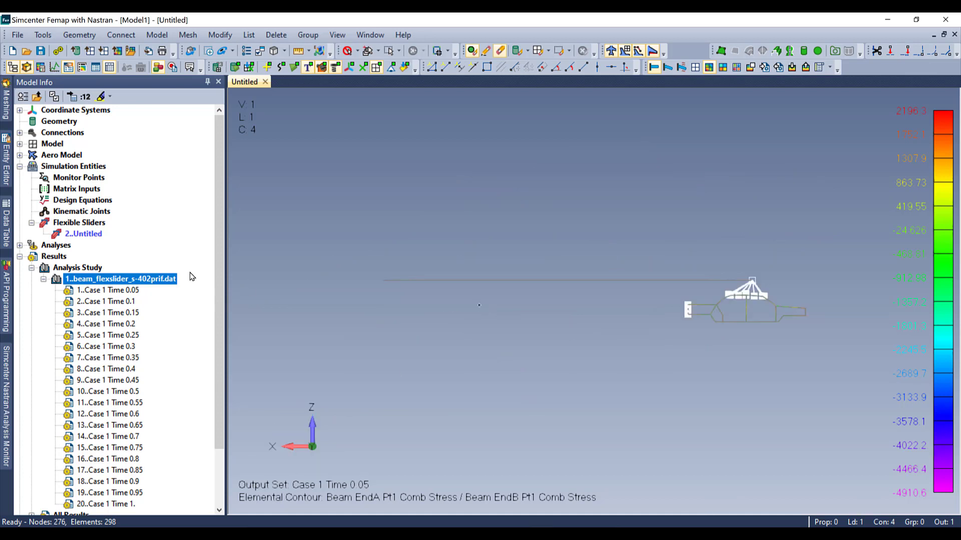
{"action": "right_click", "coordinate": [153, 283]}
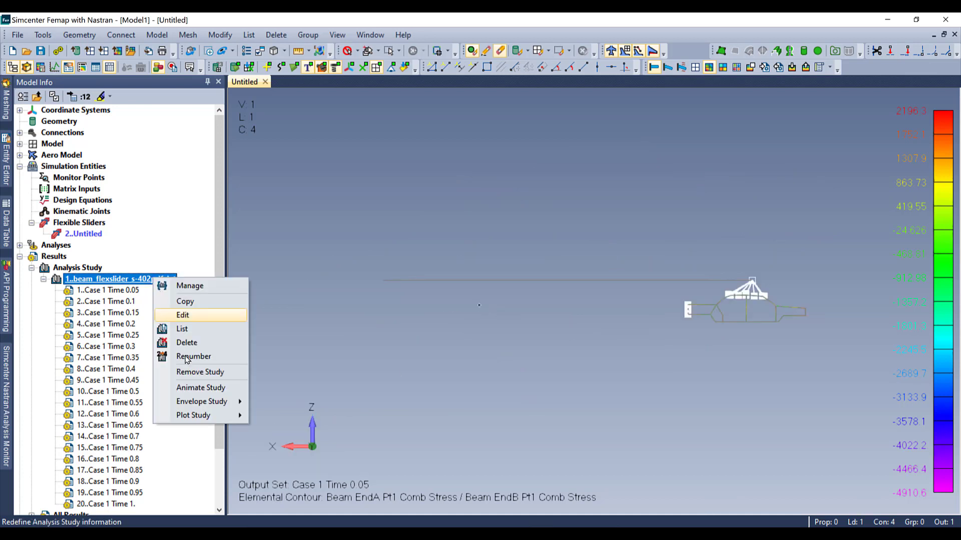
{"action": "left_click", "coordinate": [201, 388]}
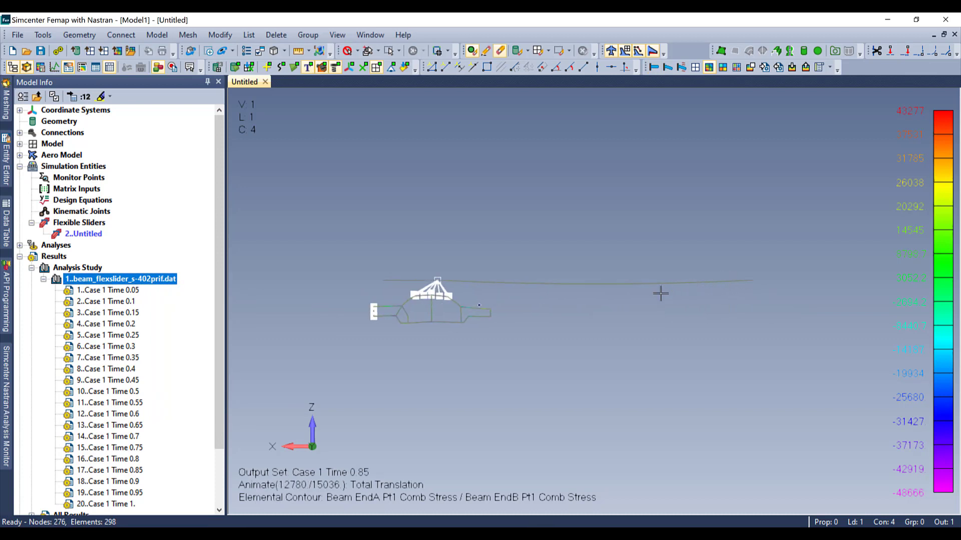